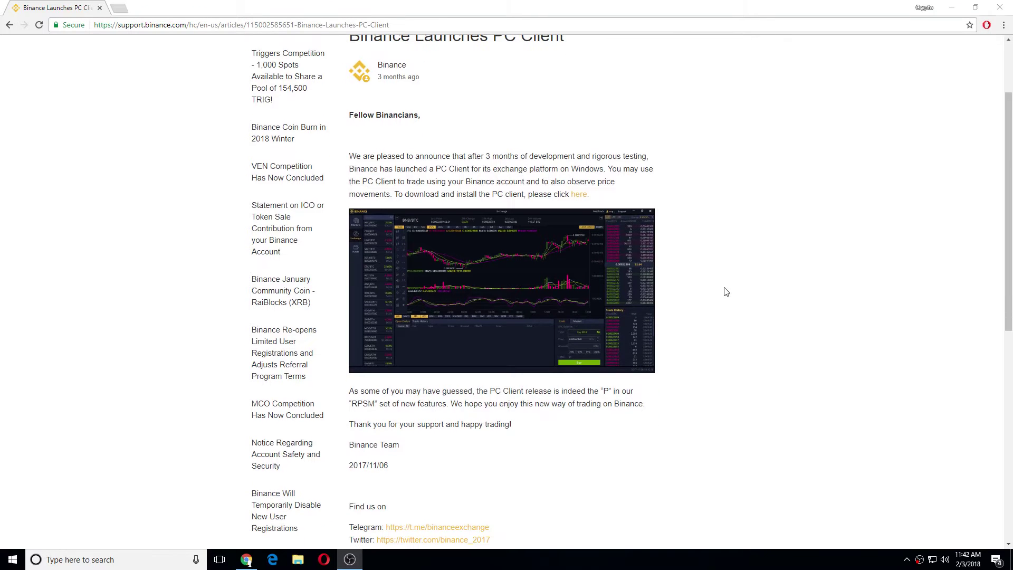
Download the Binance.exe installer from the PC Client announcement and launch its setup.
click(579, 194)
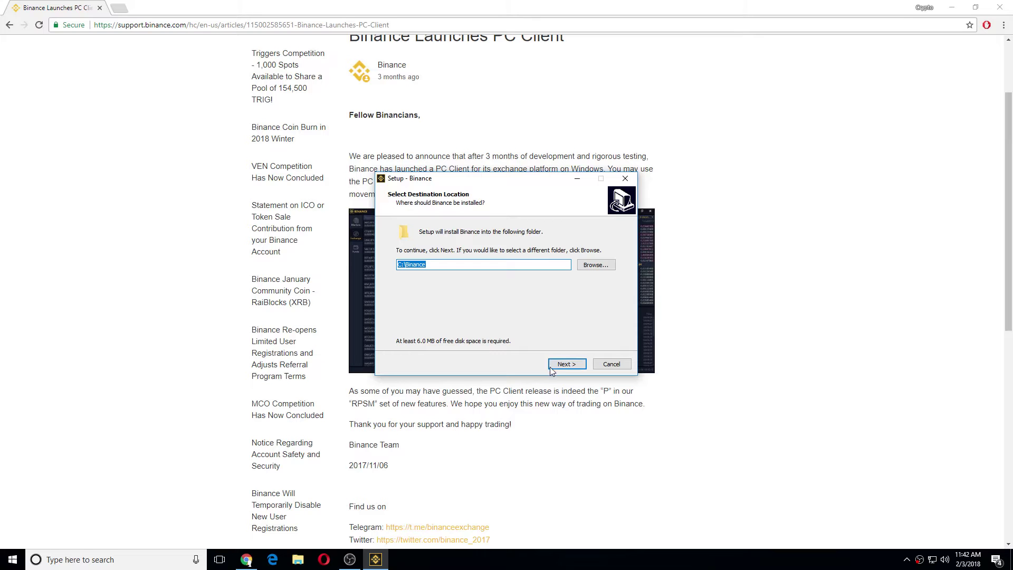
Install Binance in the default folder, skip the updater download, and enter as a guest.
click(566, 364)
click(565, 364)
click(566, 364)
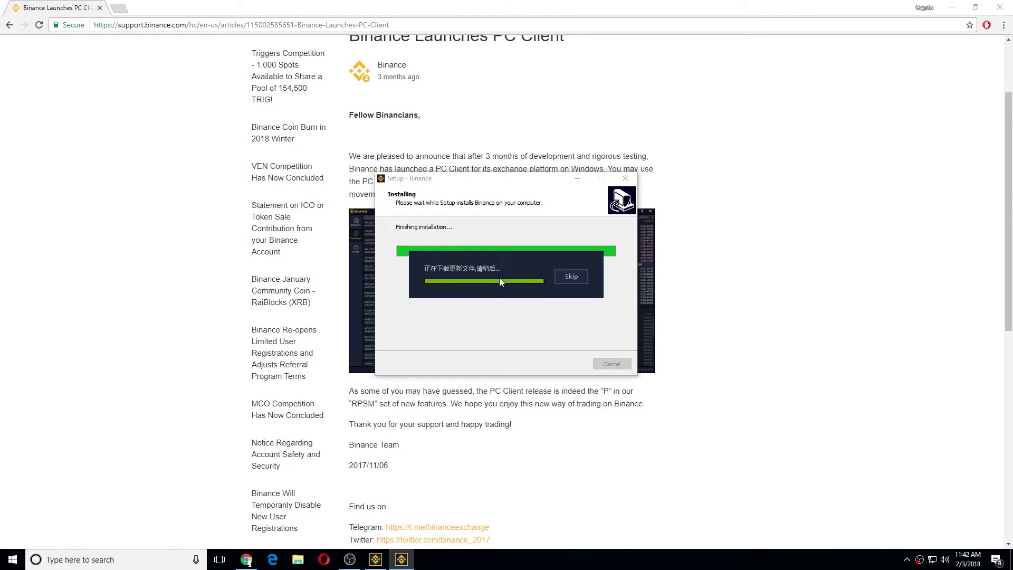
click(395, 331)
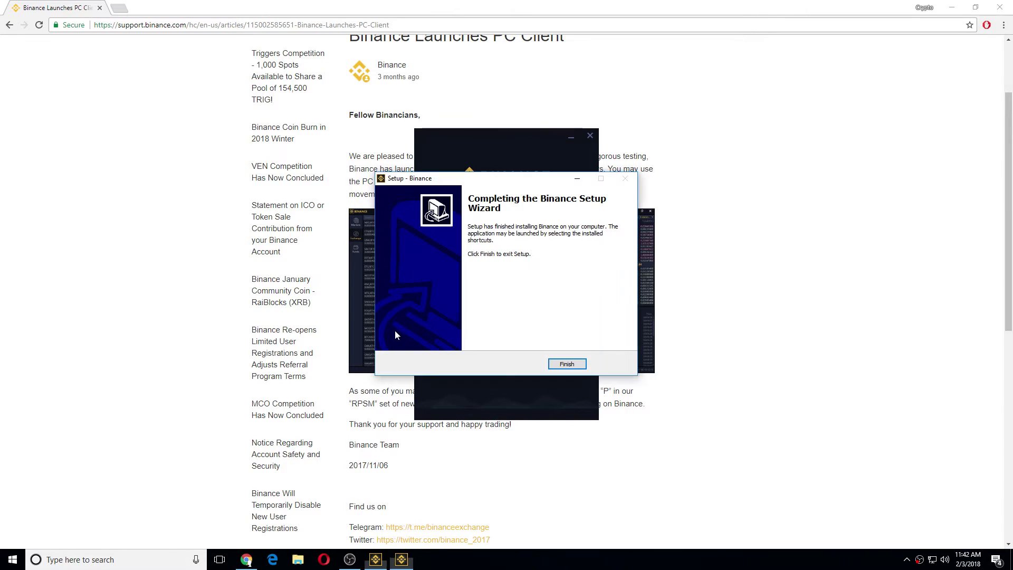
click(566, 364)
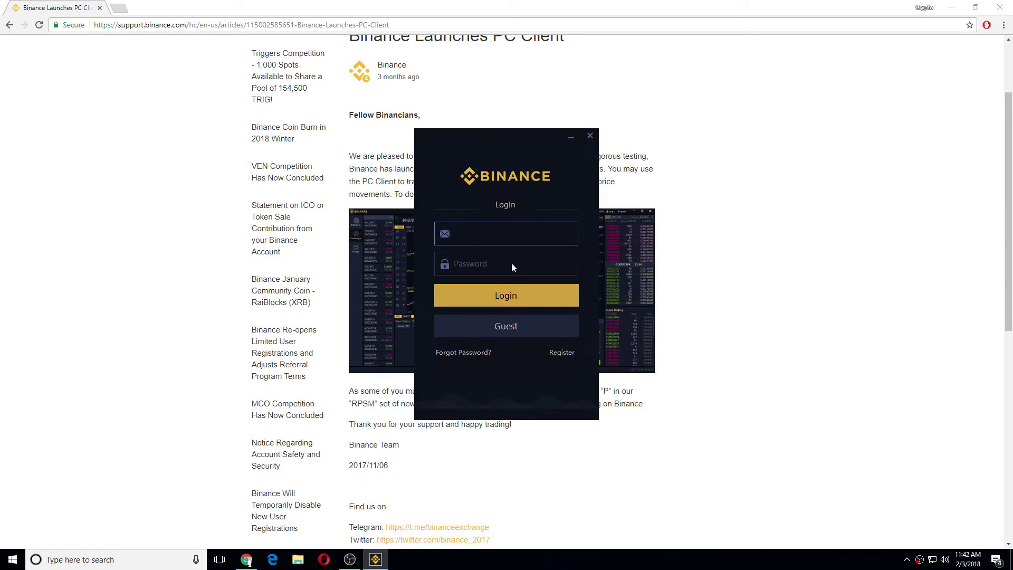
click(577, 331)
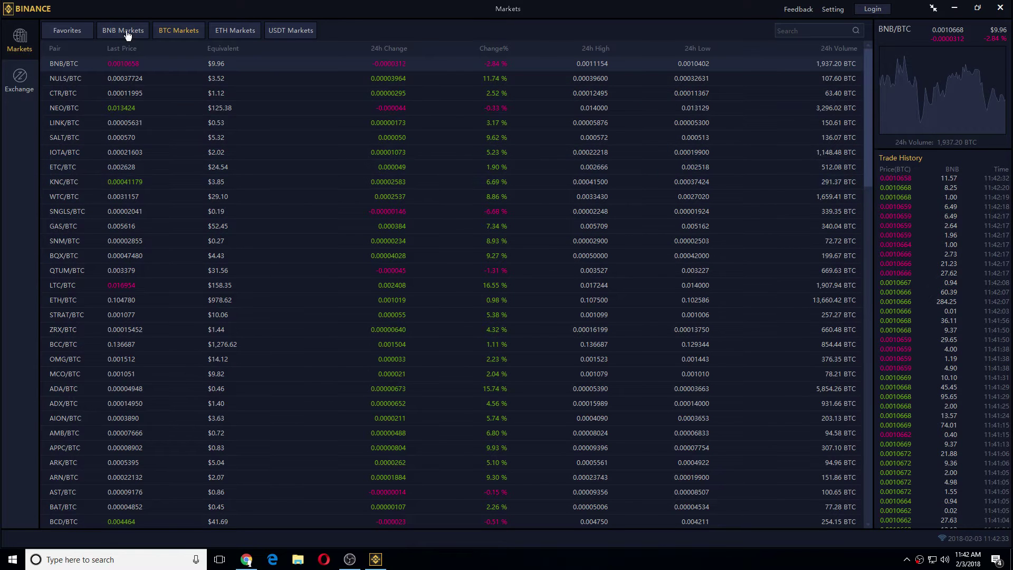
click(248, 32)
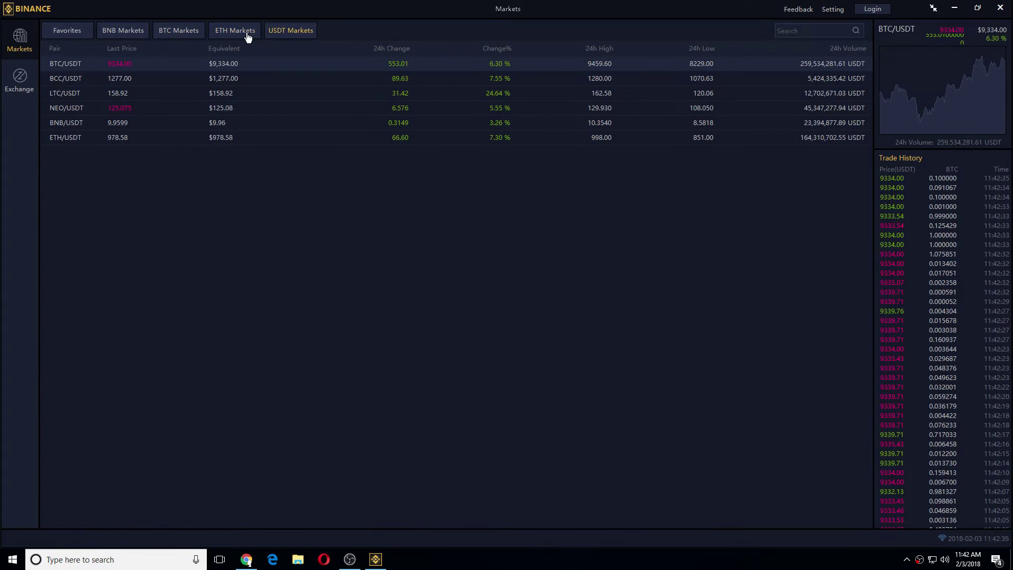
click(299, 32)
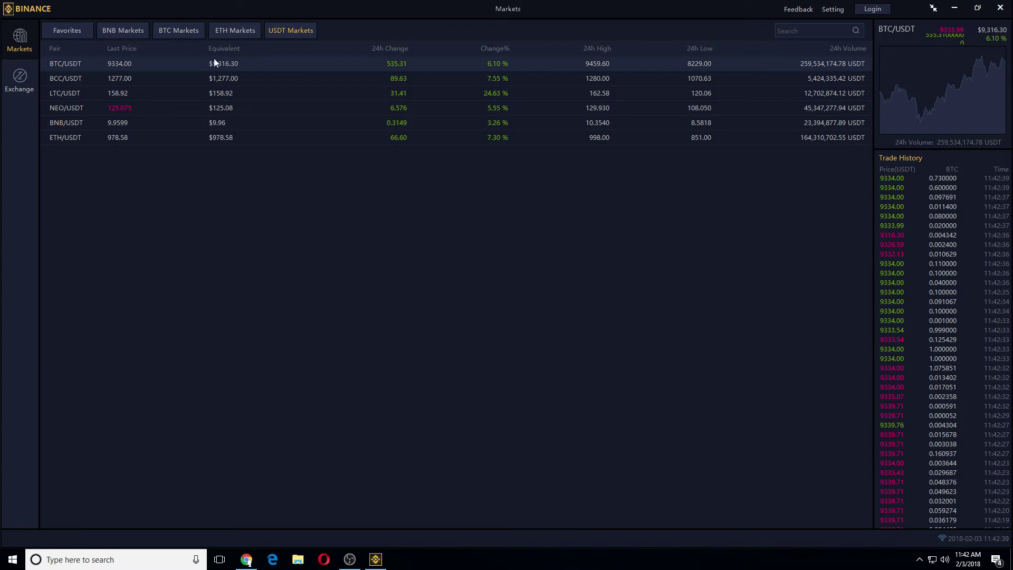
click(251, 31)
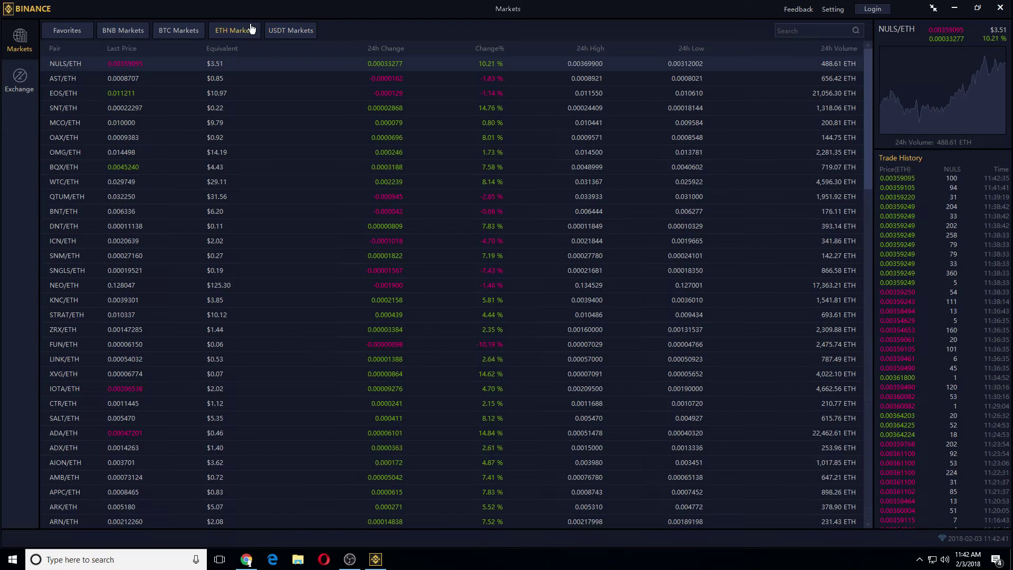
scroll(274, 143, down, 20)
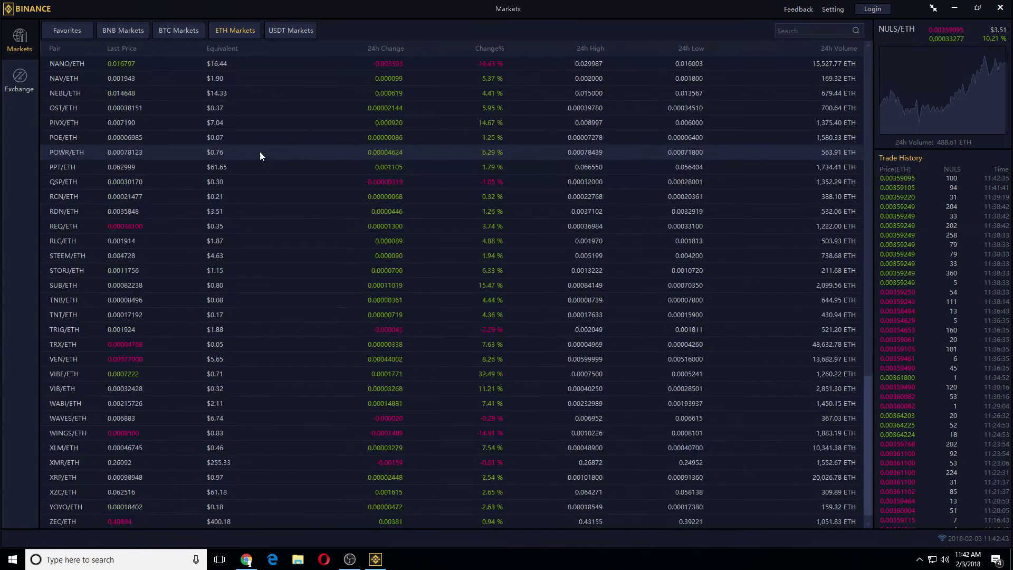
click(125, 30)
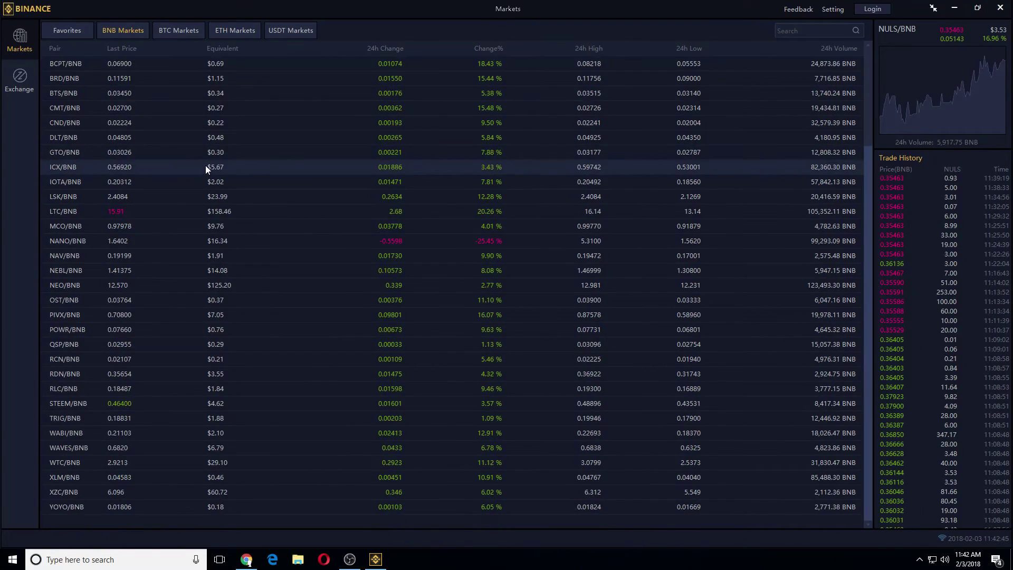
scroll(209, 170, up, 3)
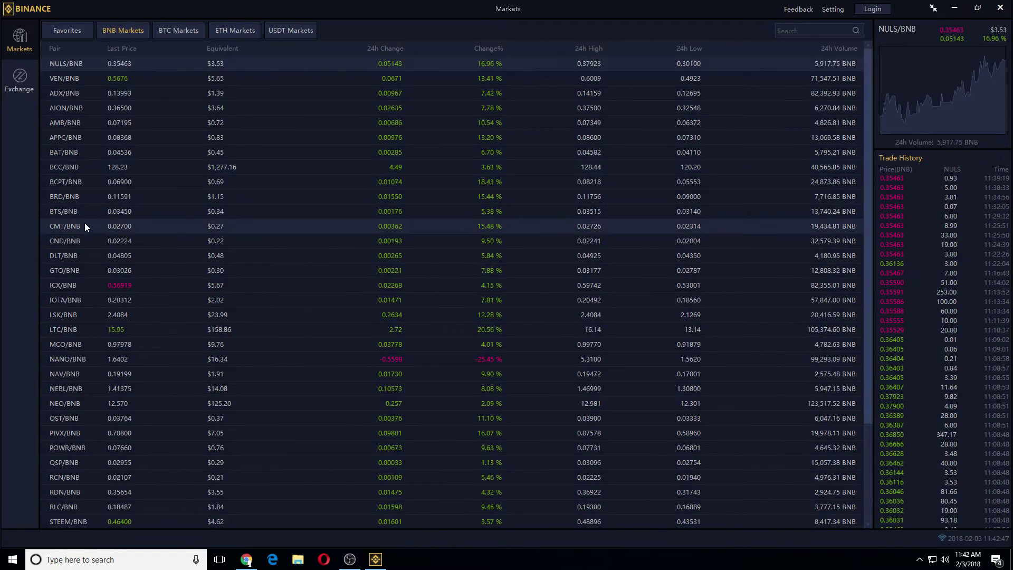
scroll(84, 188, down, 3)
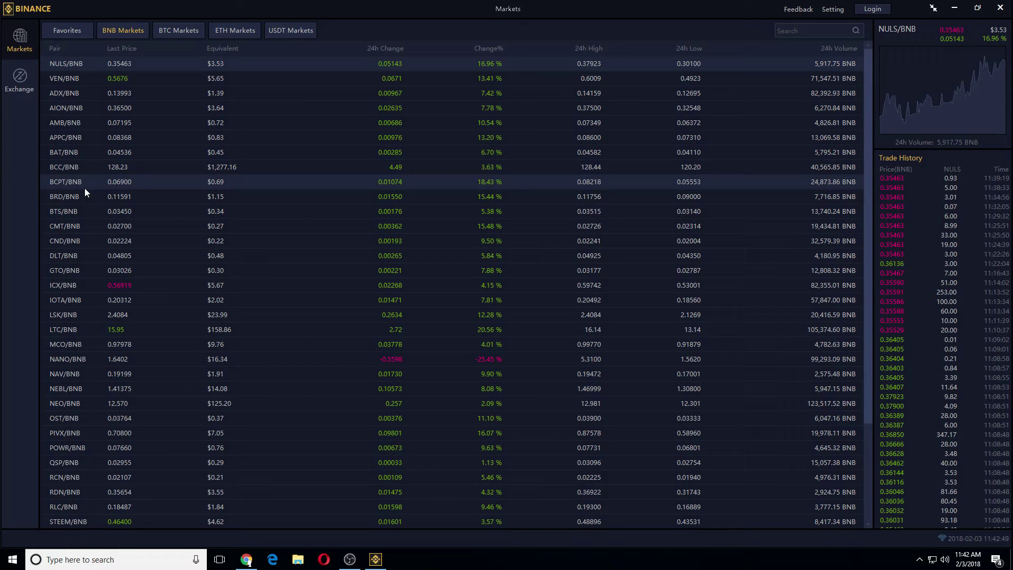
scroll(105, 190, up, 3)
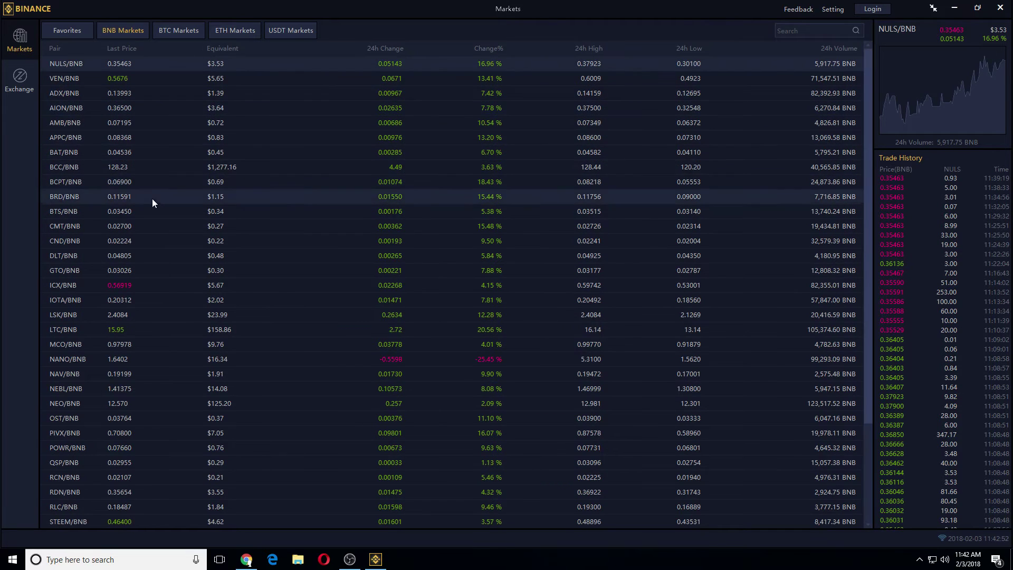
click(180, 33)
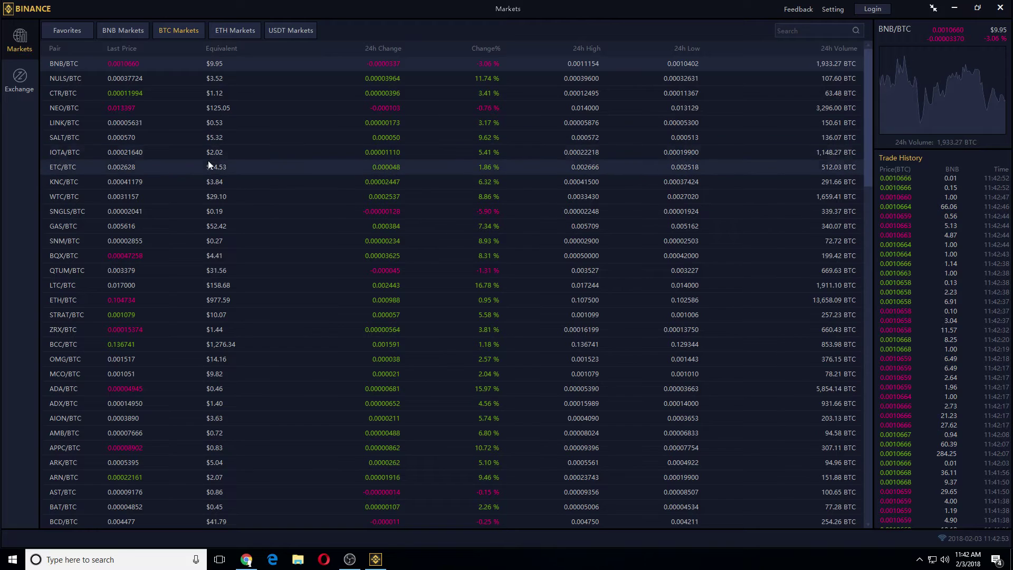
click(25, 83)
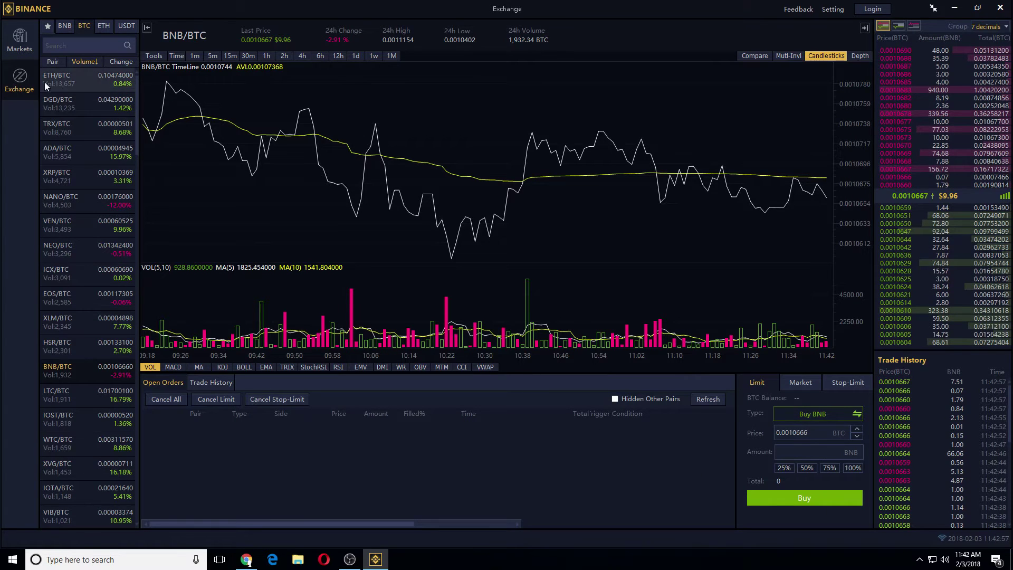
Select TRX/BTC and show it in multi-interval candlestick charts: TimeLine, 15m, 1h and 1d.
click(84, 126)
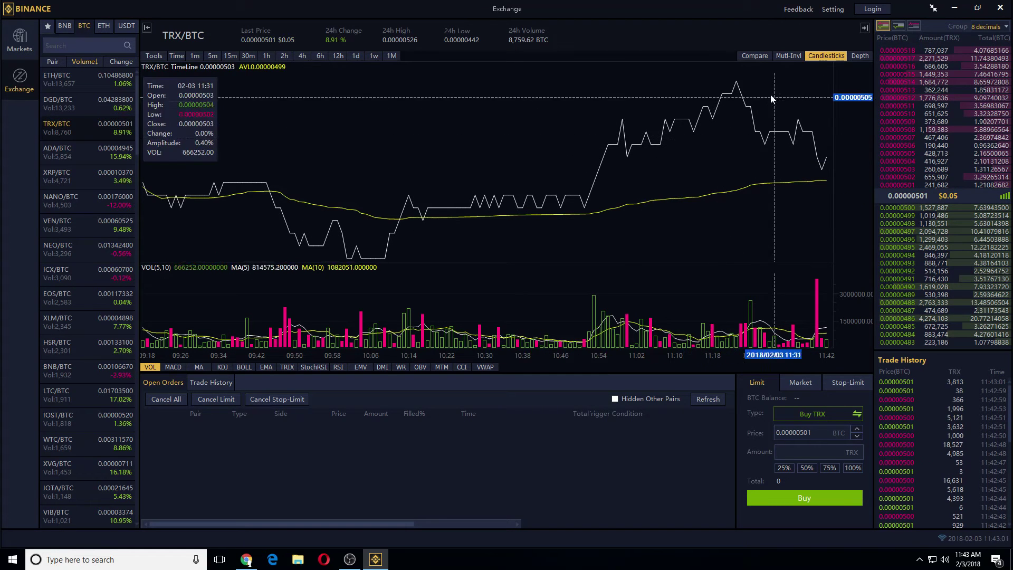
click(826, 56)
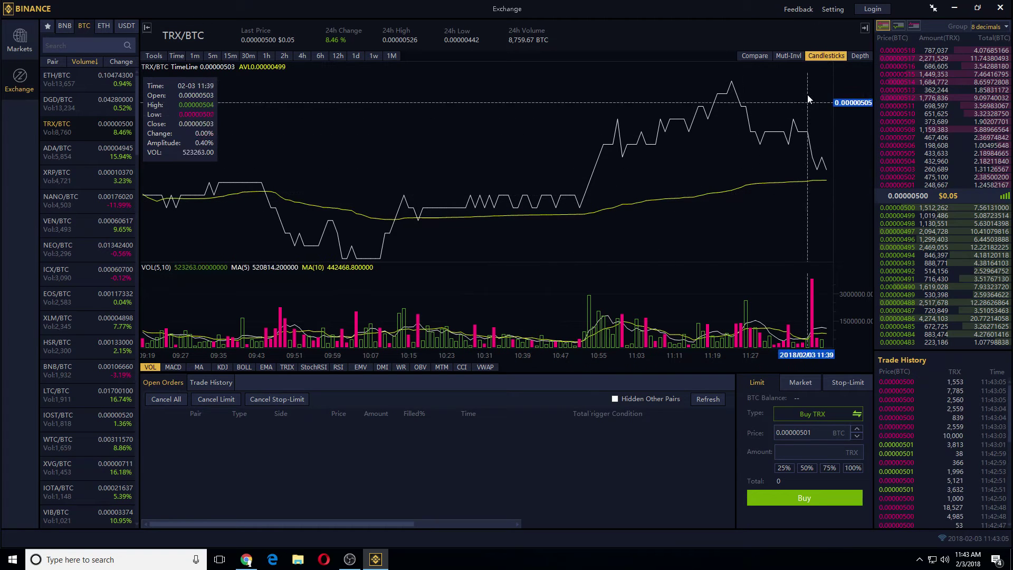
click(797, 56)
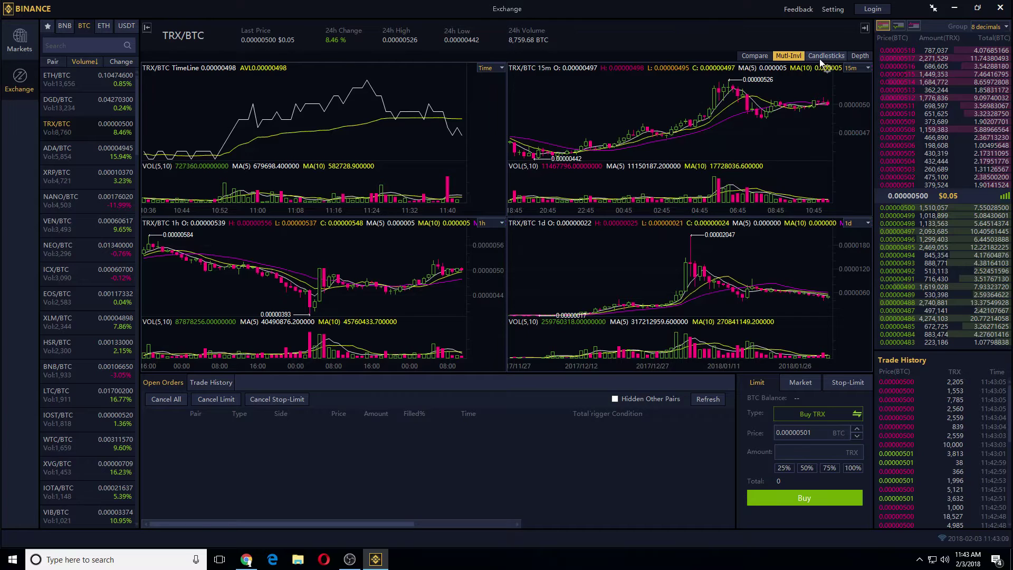
Return to one TRX/BTC chart, close the prompt, restore the full order book, pick 5m.
click(822, 58)
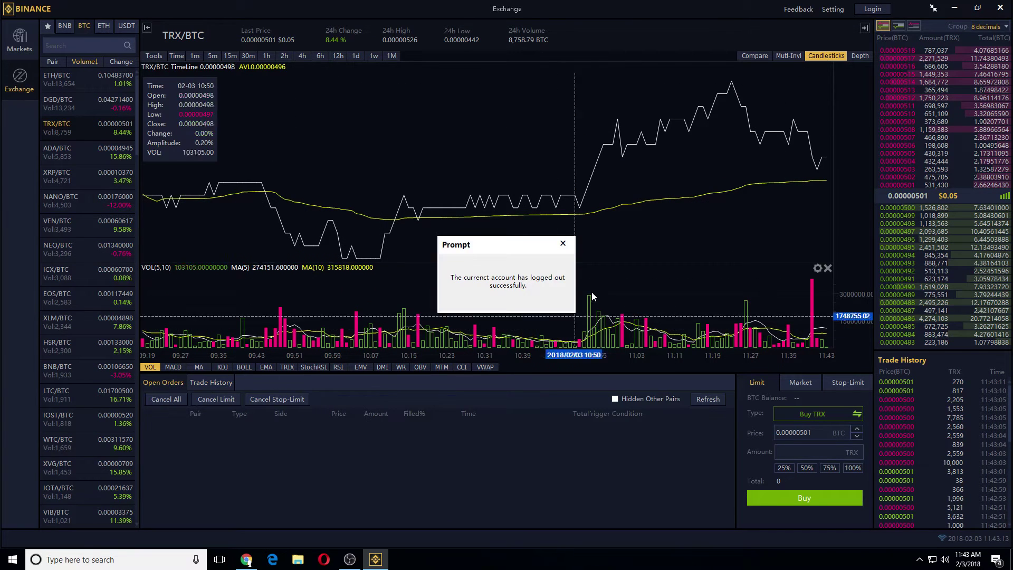
click(563, 244)
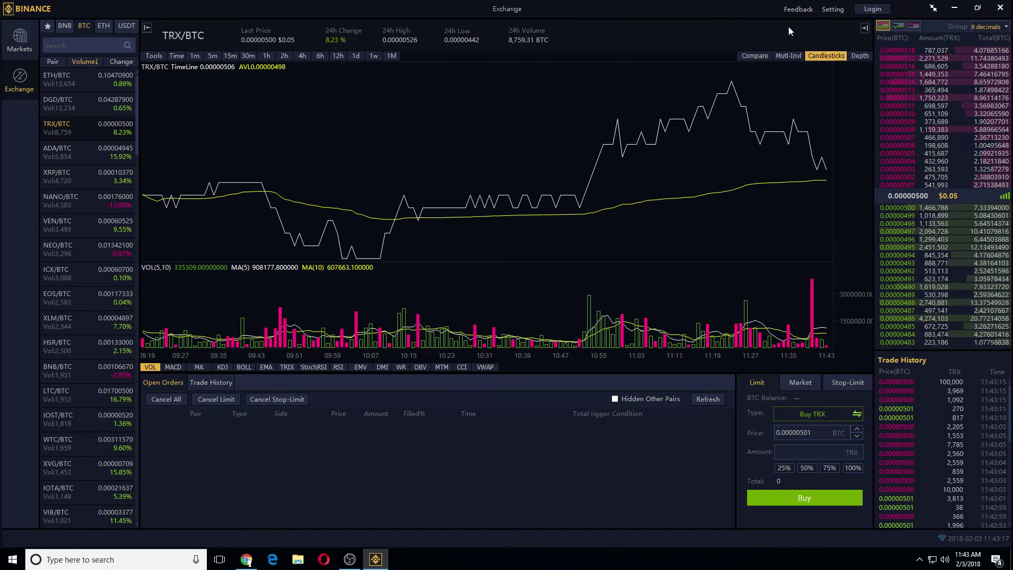
click(899, 26)
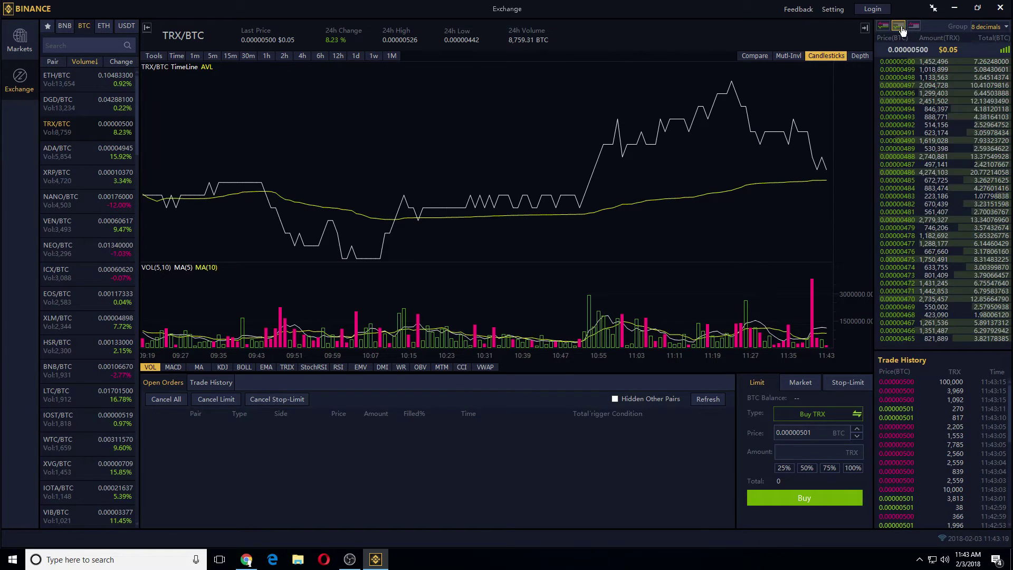
click(889, 25)
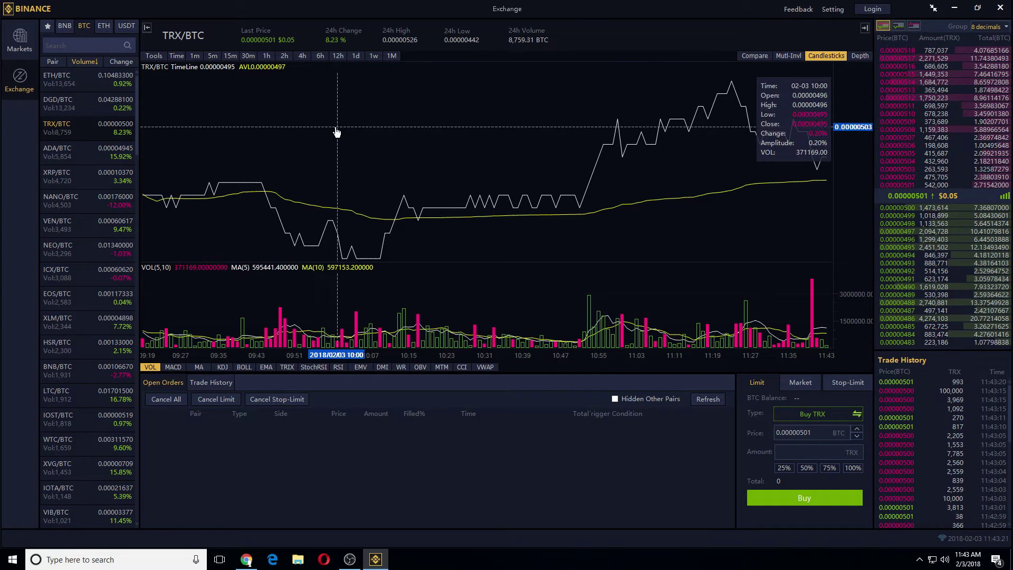
click(212, 56)
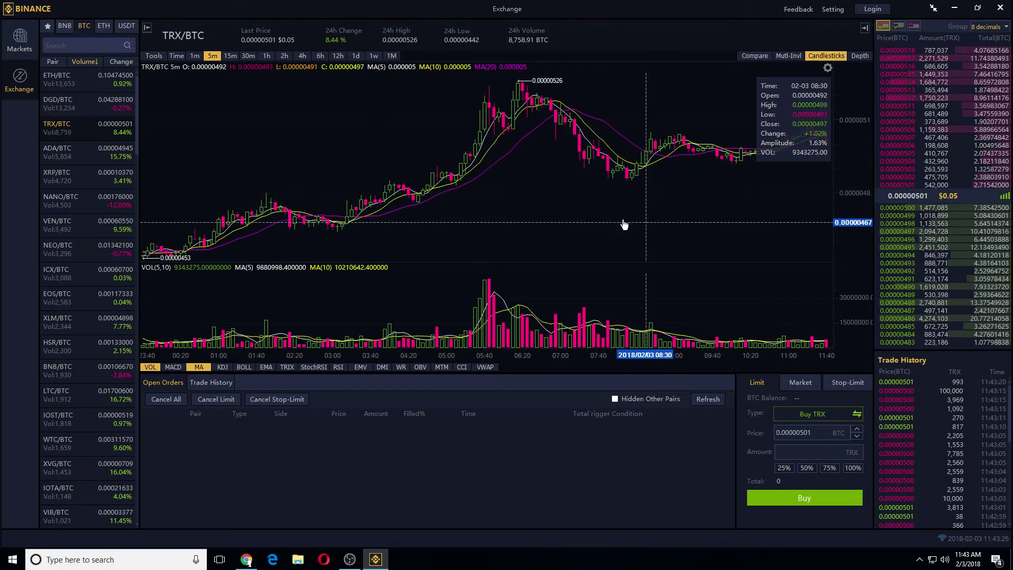
Keep TRX/BTC on 5m candles, add Bollinger Bands (21, 2) and remove the MA lines.
click(194, 56)
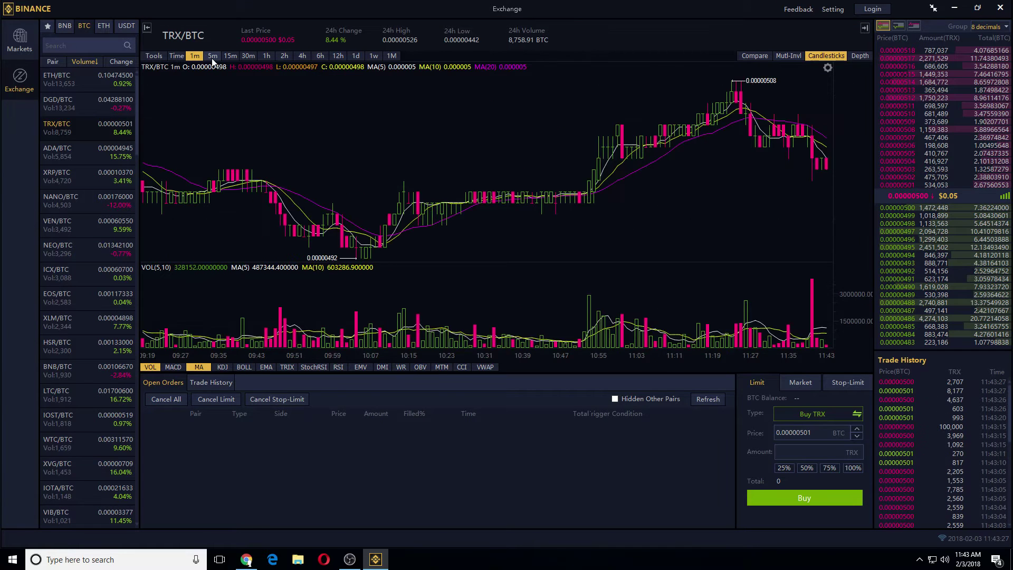
click(213, 56)
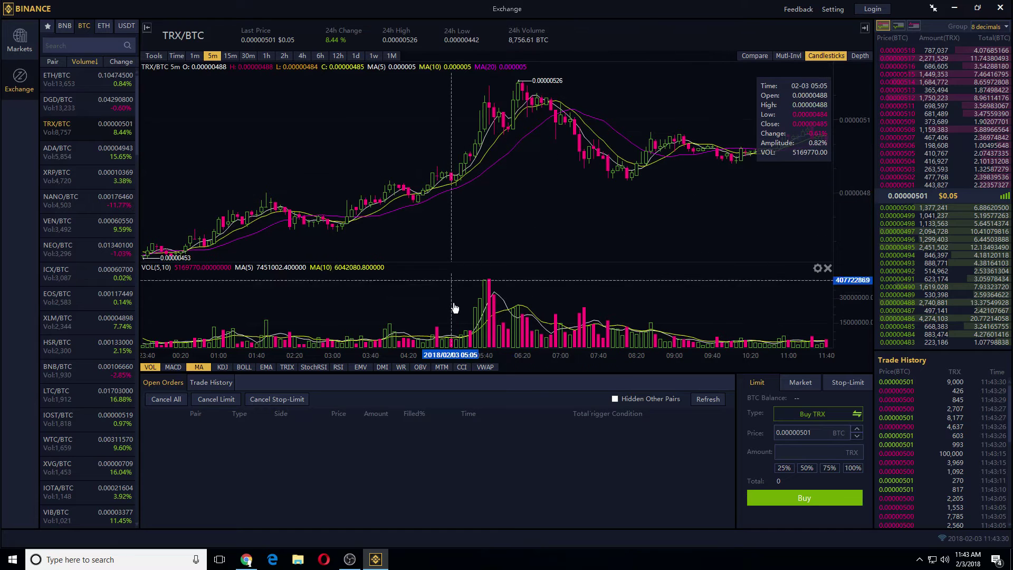
click(244, 367)
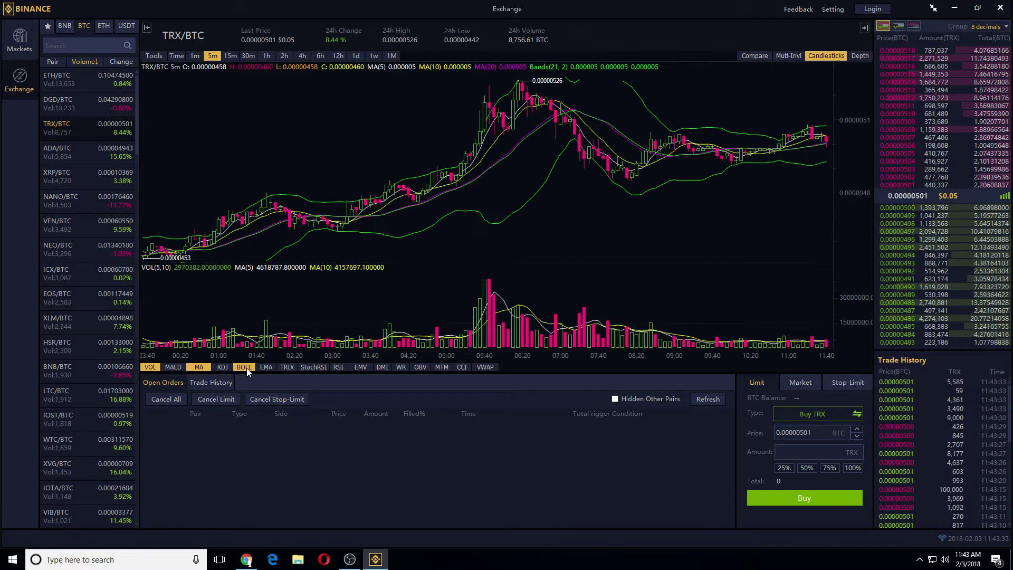
click(196, 368)
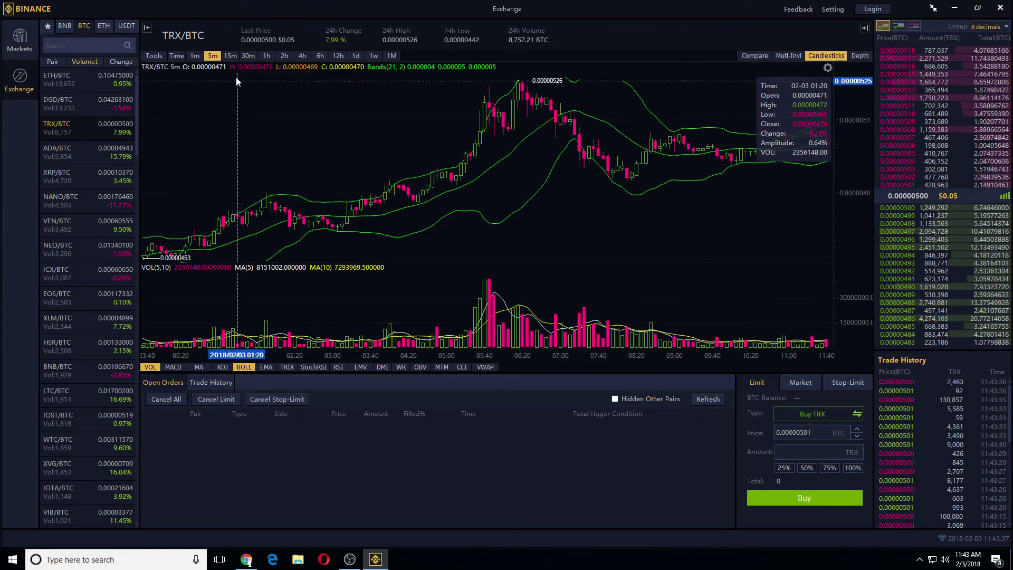
Change the TRX/BTC interval from 1h to 1d and rescale the daily chart.
click(267, 56)
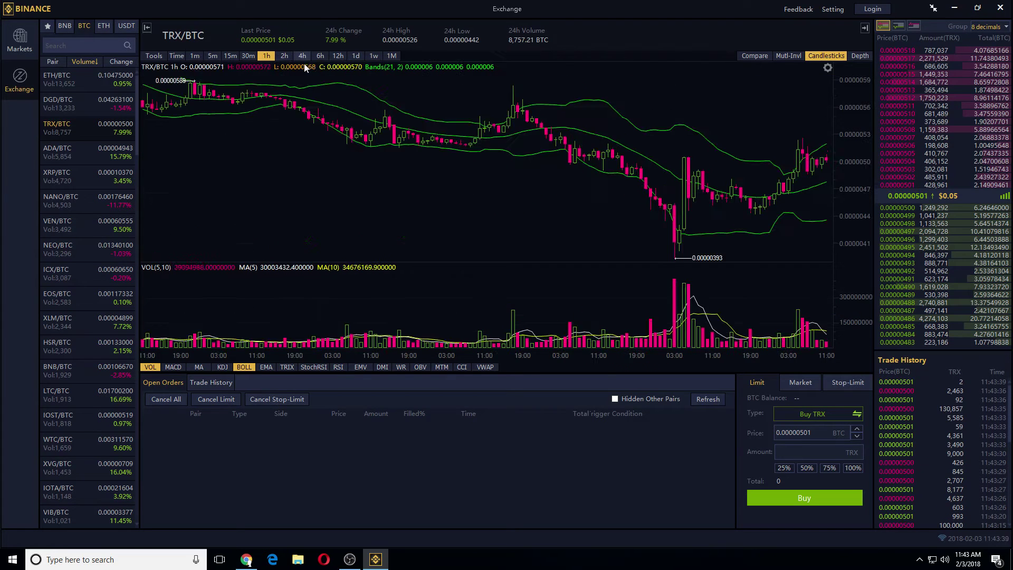
click(356, 56)
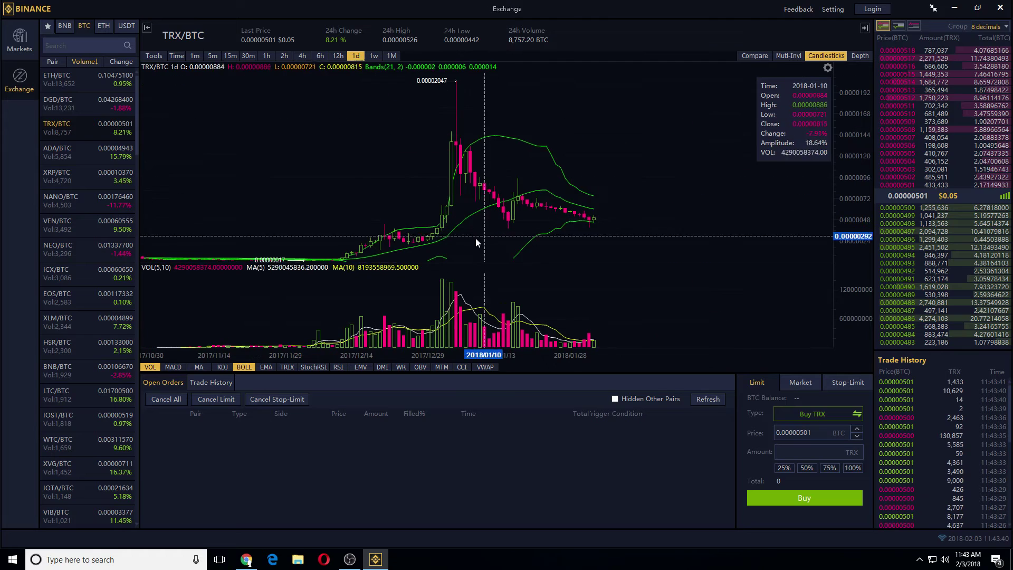
scroll(517, 221, up, 1)
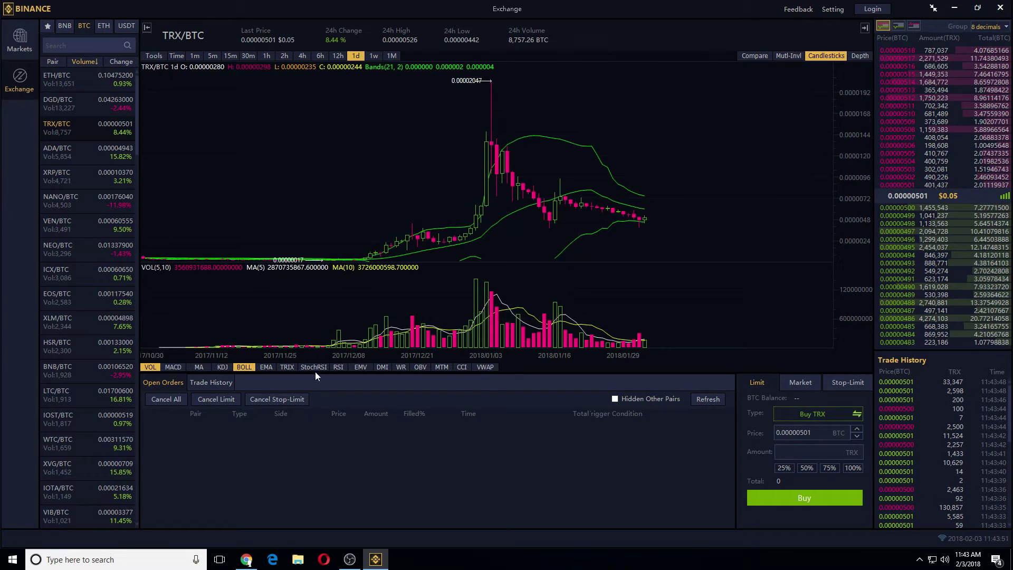
Add an RSI(14) pane under the volume bars of the daily TRX/BTC chart.
click(338, 367)
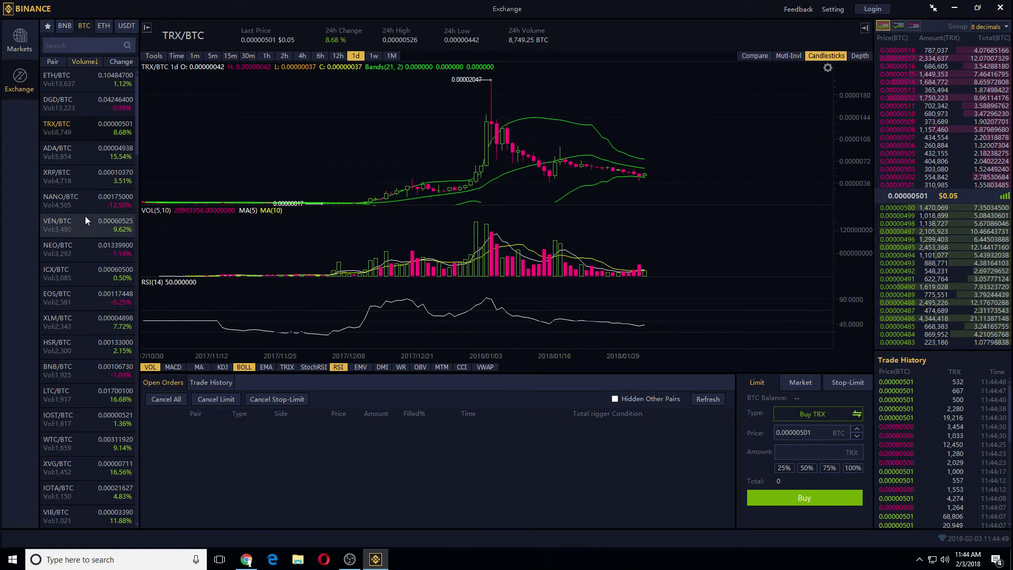
Select ADA/BTC from the BTC pairs and chart it as 5m candlesticks.
click(57, 151)
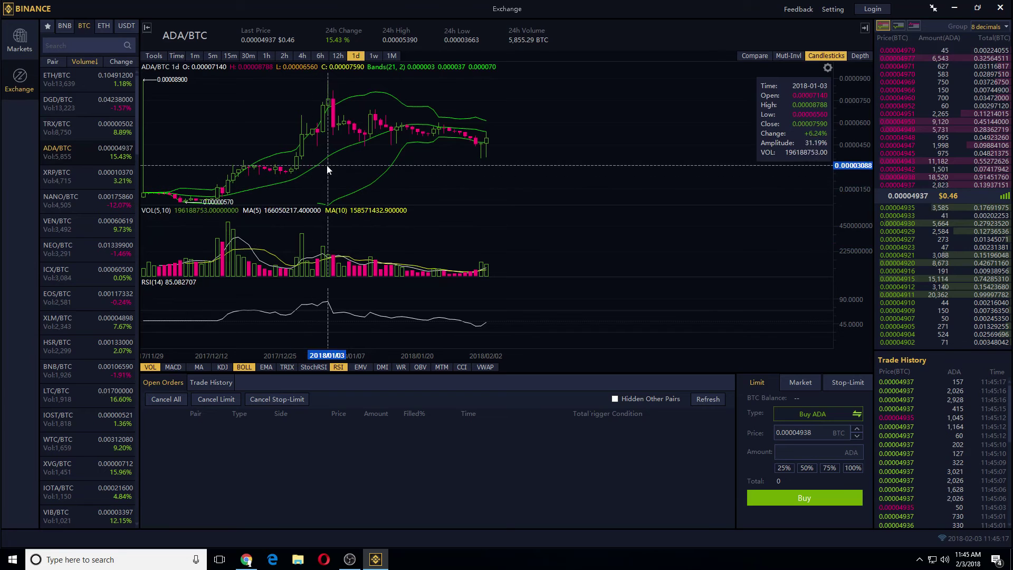
click(211, 56)
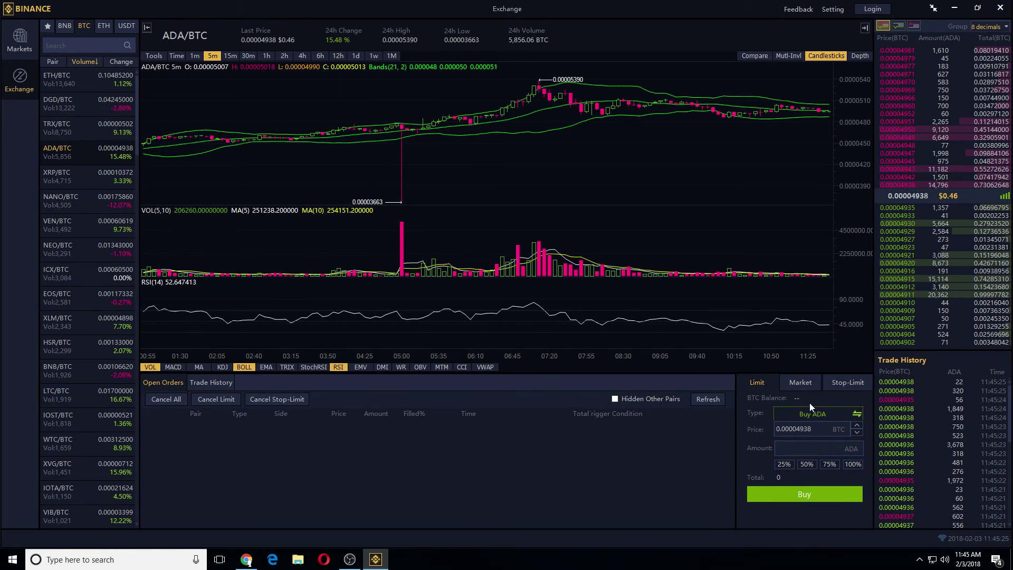
click(817, 414)
click(819, 416)
click(810, 416)
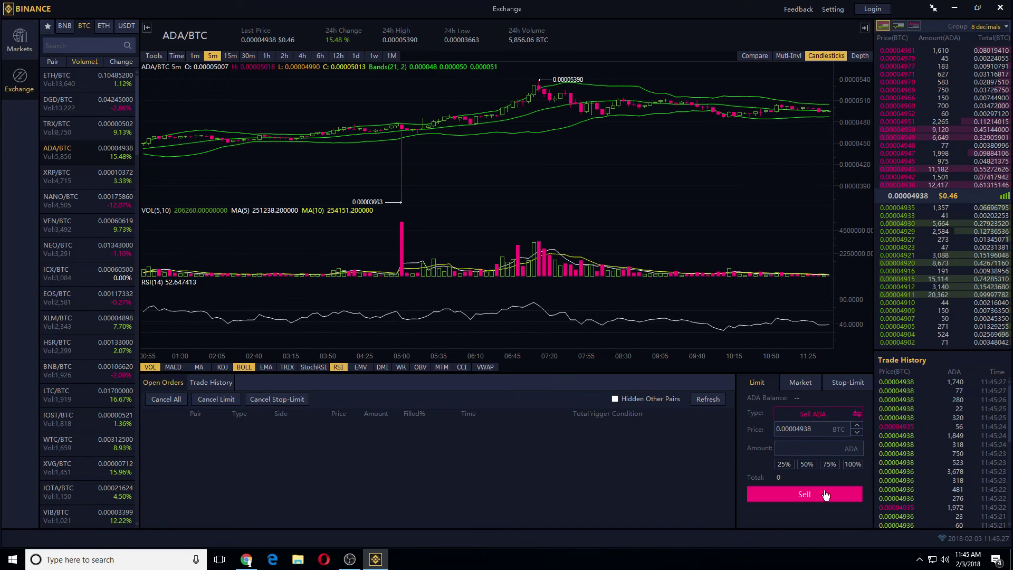
click(813, 414)
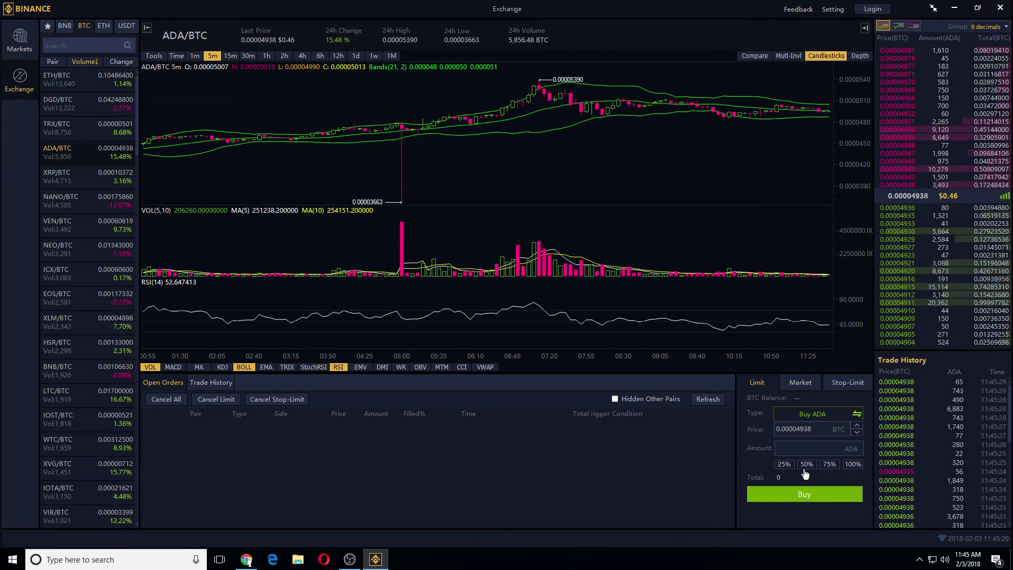
click(800, 384)
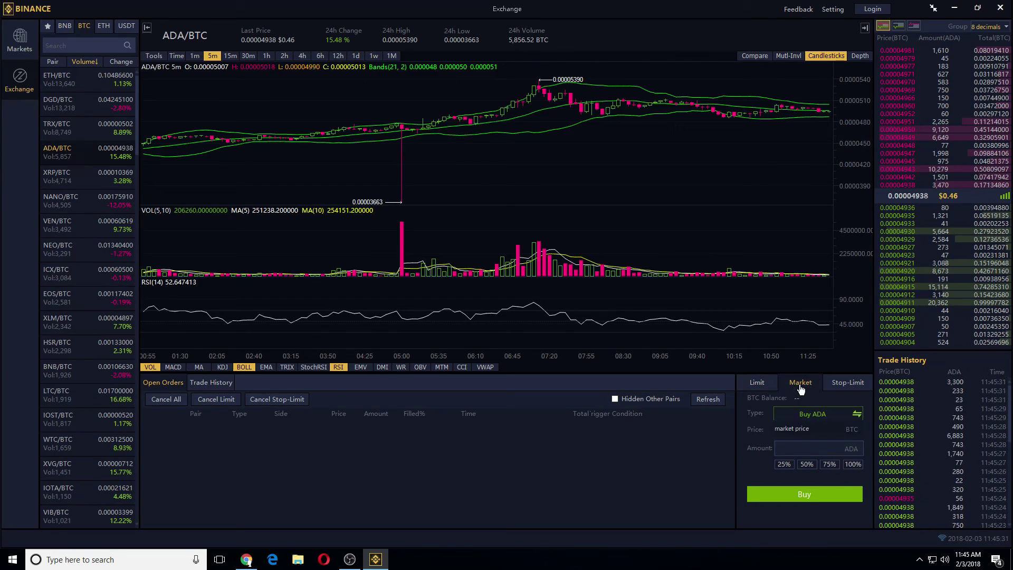
click(823, 419)
click(823, 419)
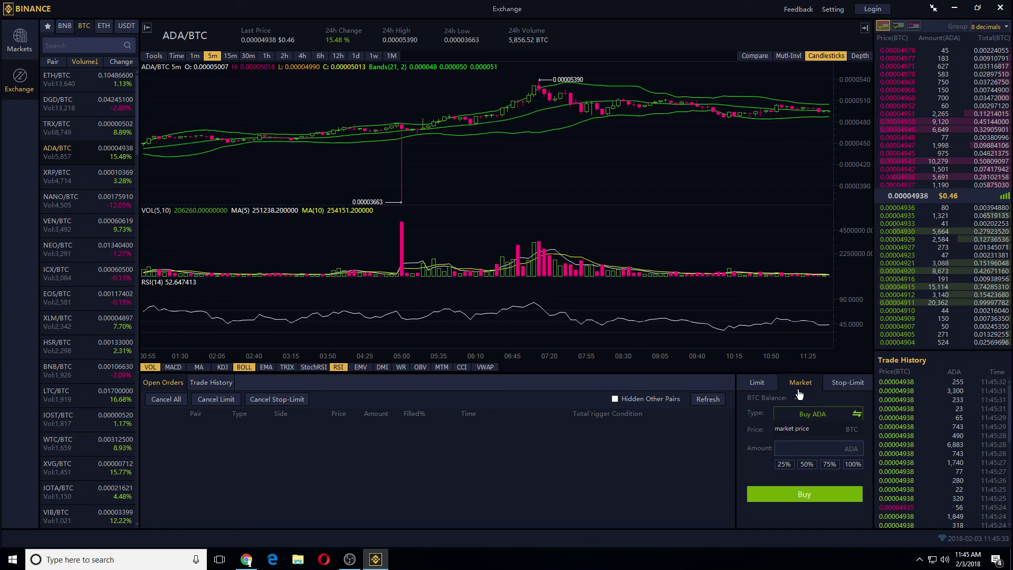
click(851, 385)
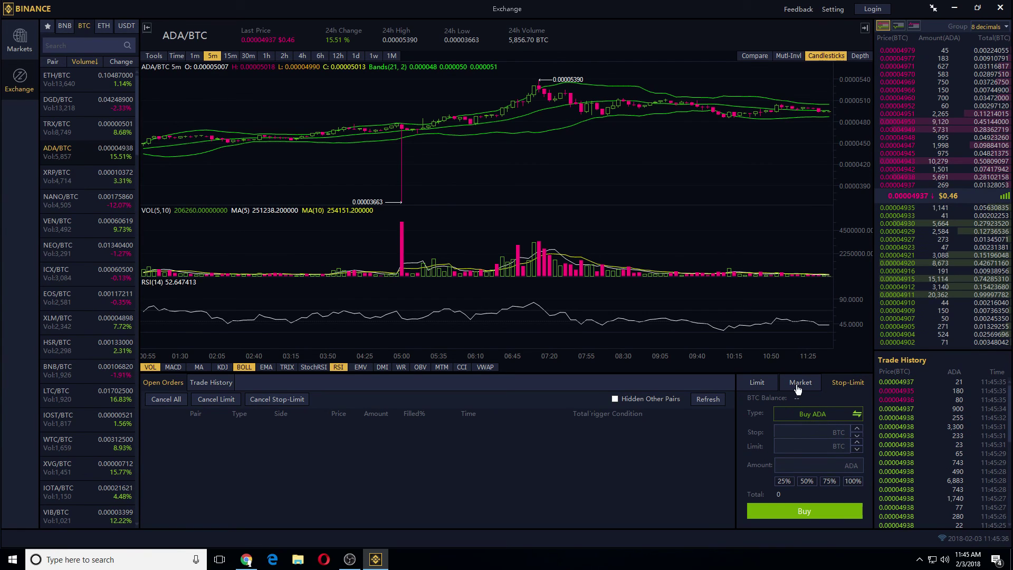
click(760, 384)
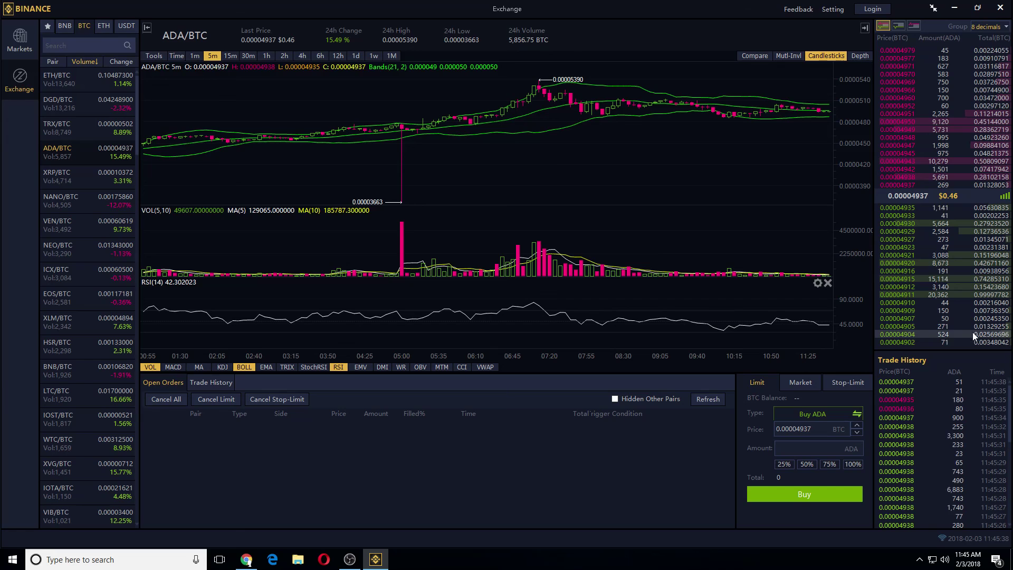